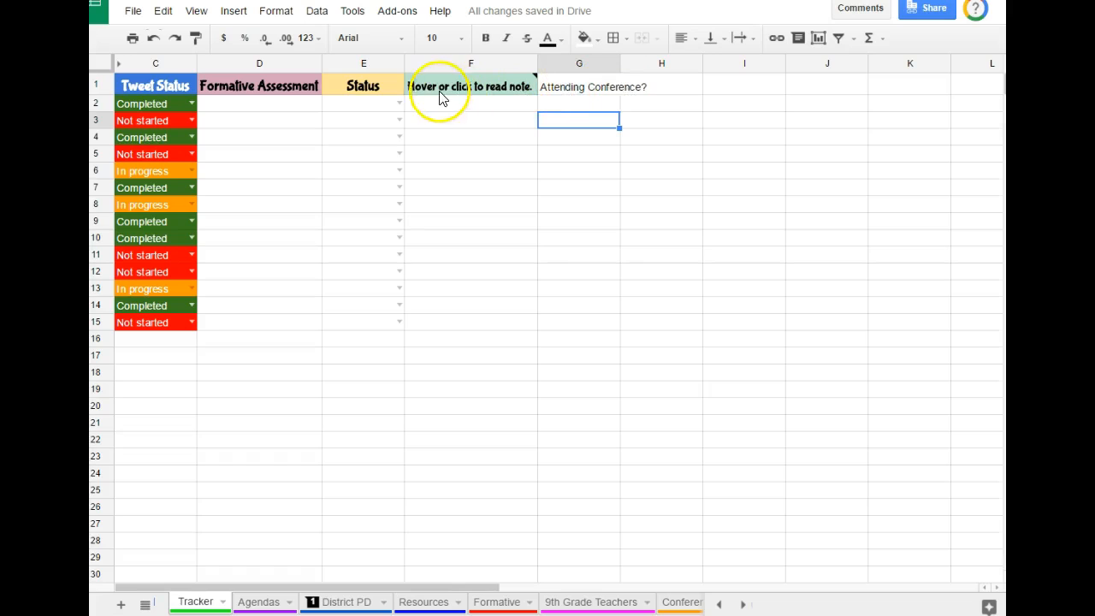
Format the "Attending Conference?" header in G1 with an orange fill and bold white text
double_click(575, 88)
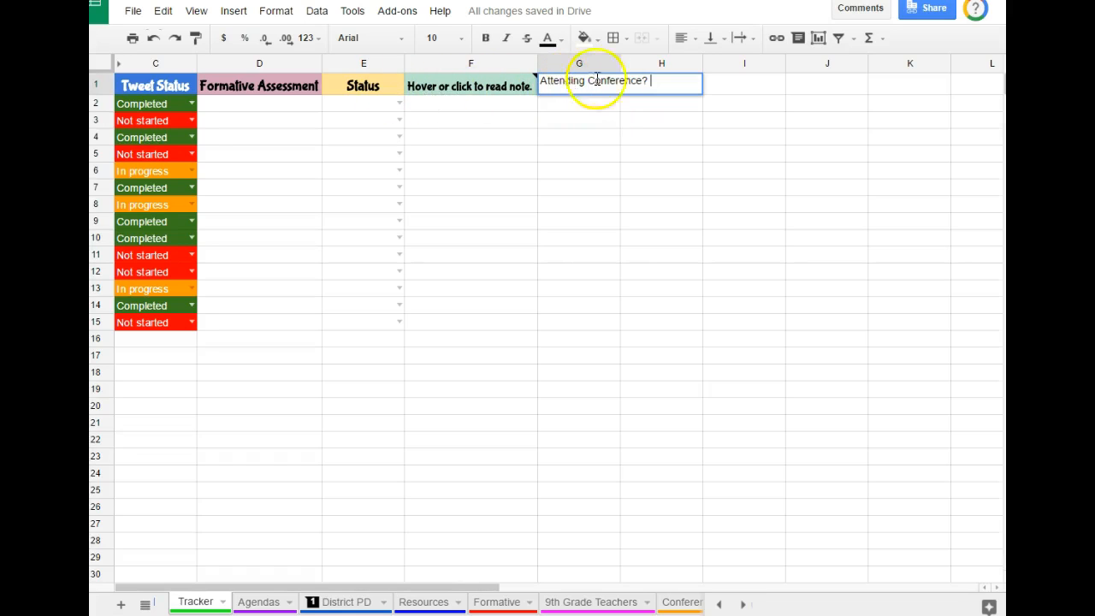
click(586, 40)
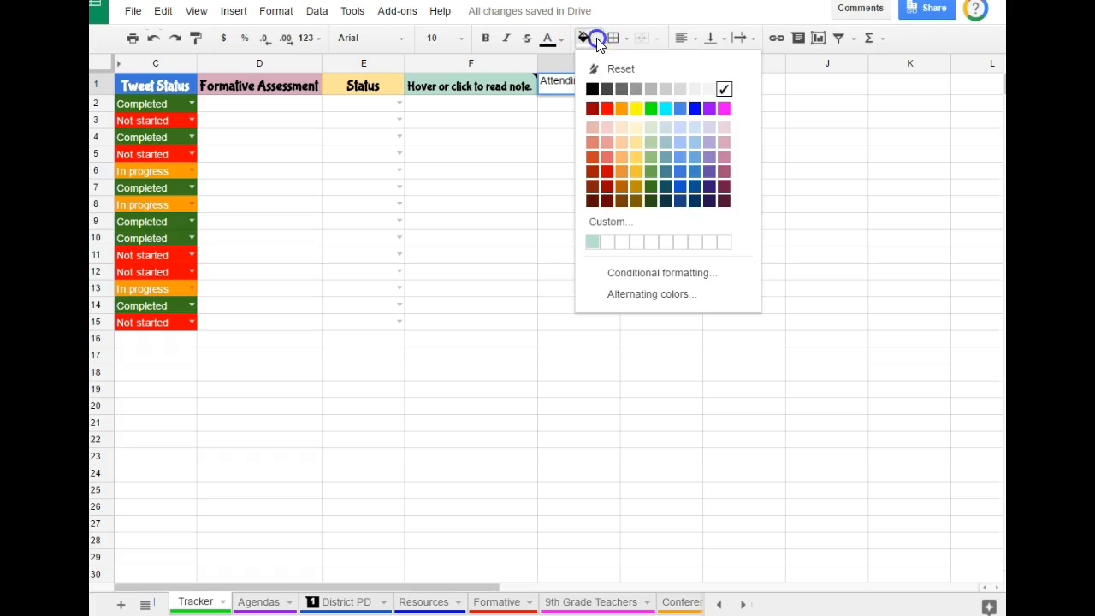
click(625, 110)
click(485, 39)
click(552, 39)
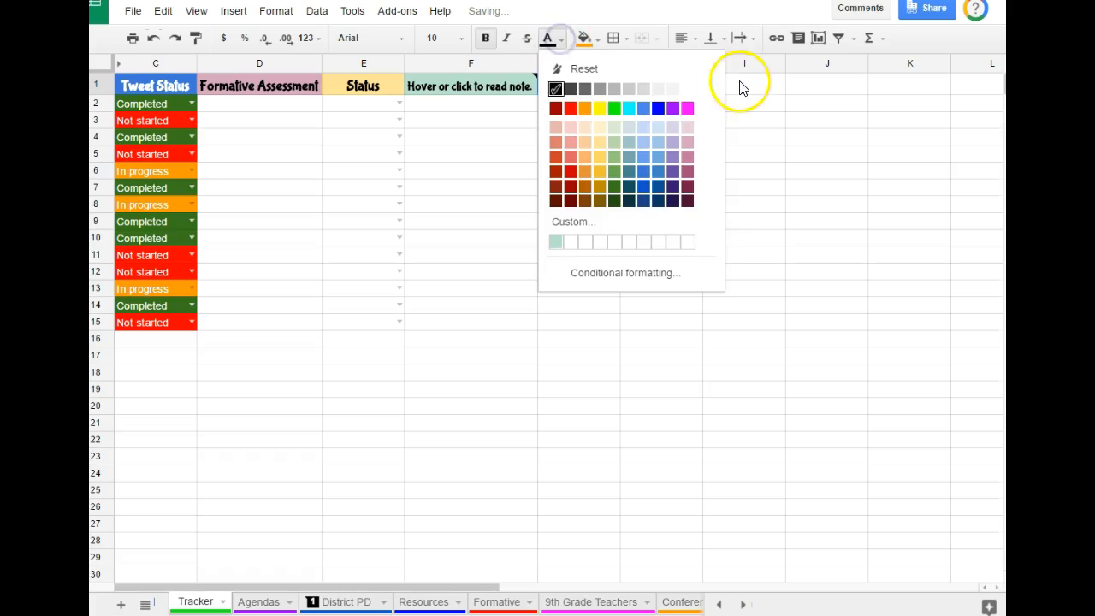
click(688, 89)
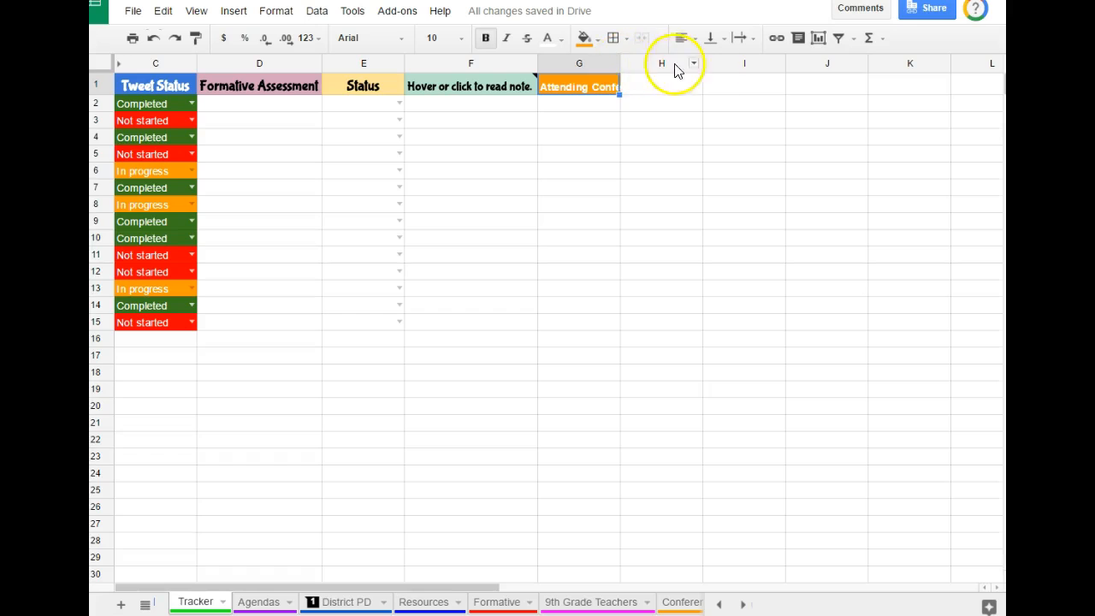
Fit the widths of the "Attending Conference?" column G and the Status column E to their contents
double_click(619, 63)
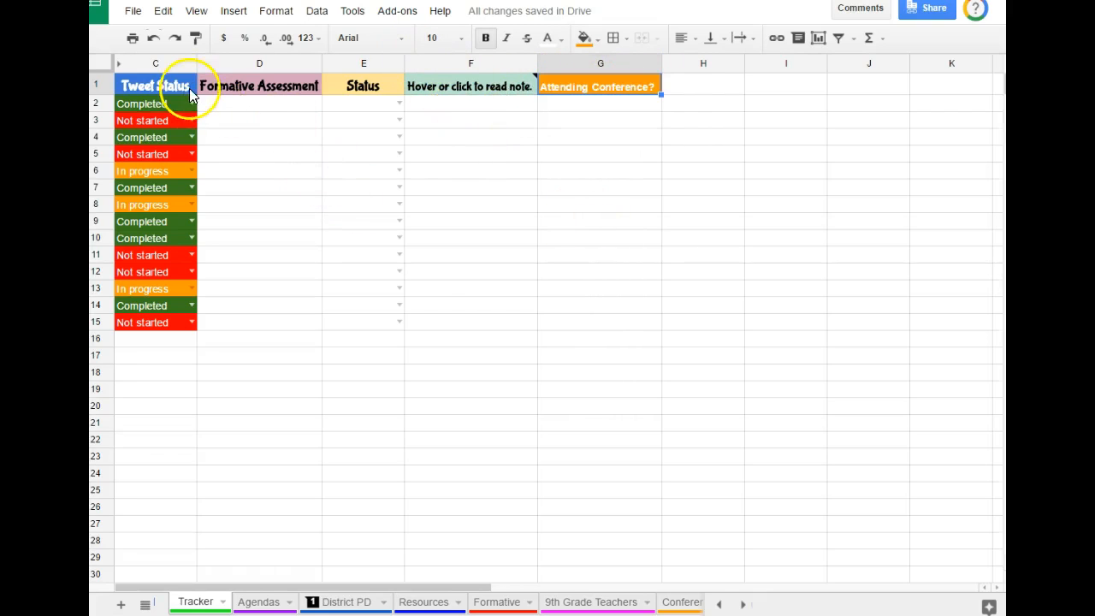
mouse_move(410, 96)
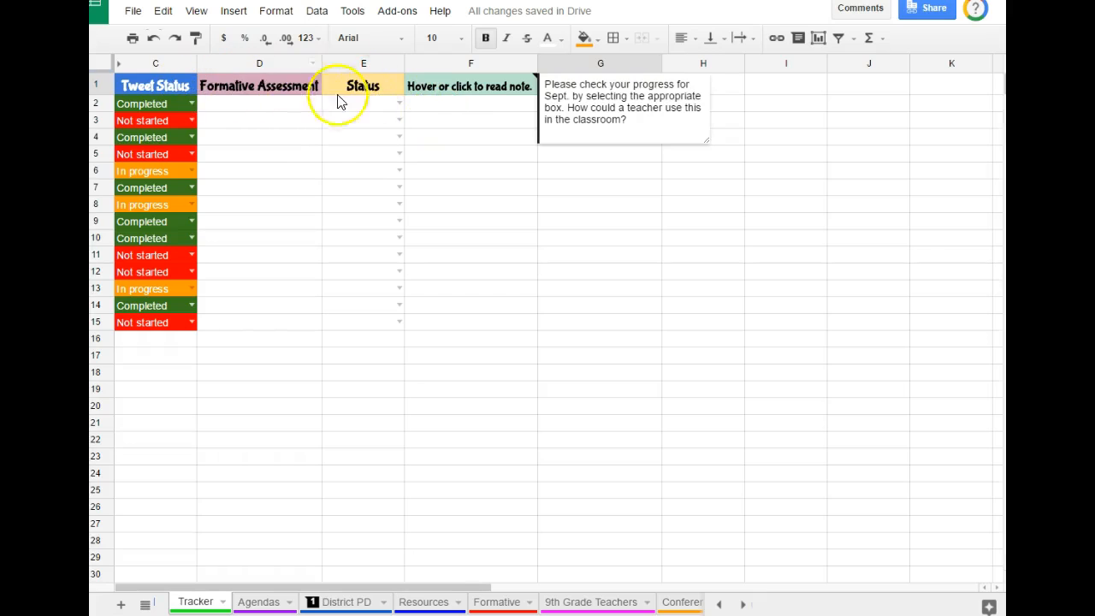
double_click(403, 62)
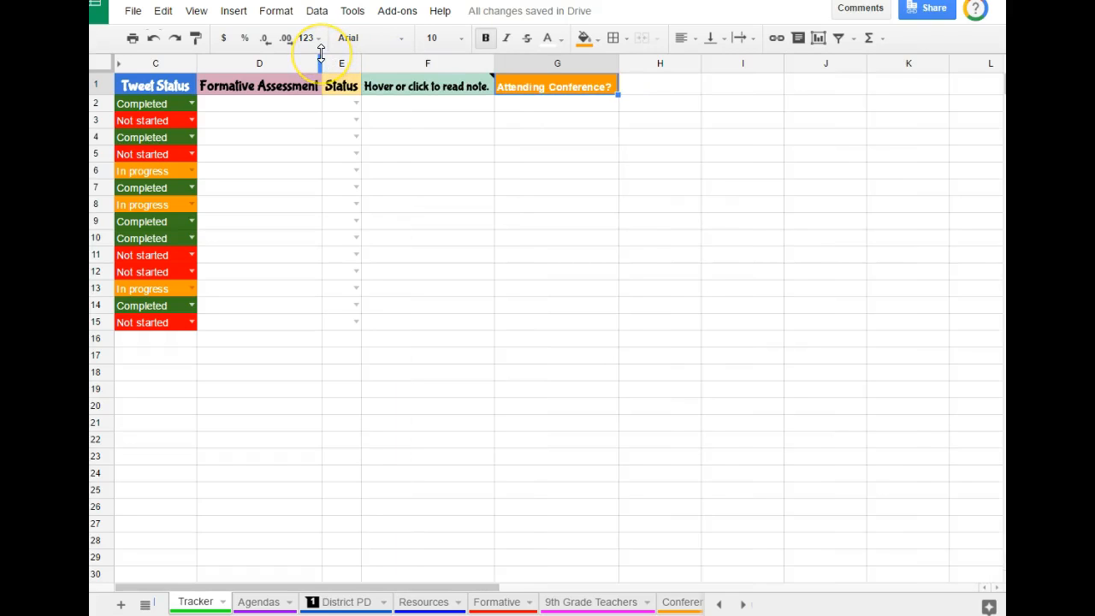
Examine the note attached to the F1 header and the command for inserting a note
mouse_move(366, 85)
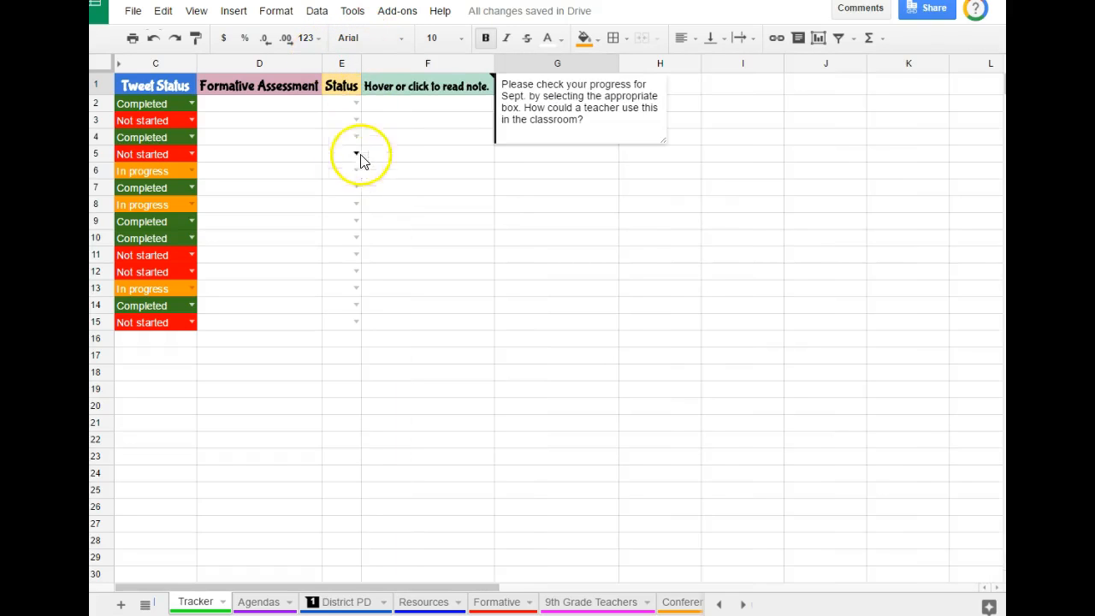
click(402, 90)
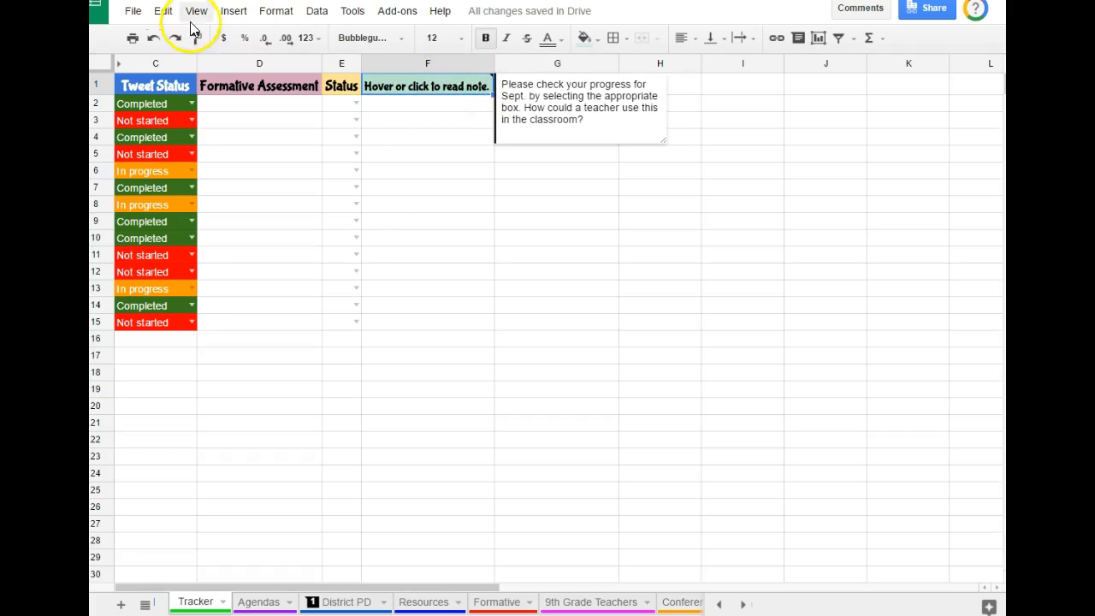
click(233, 12)
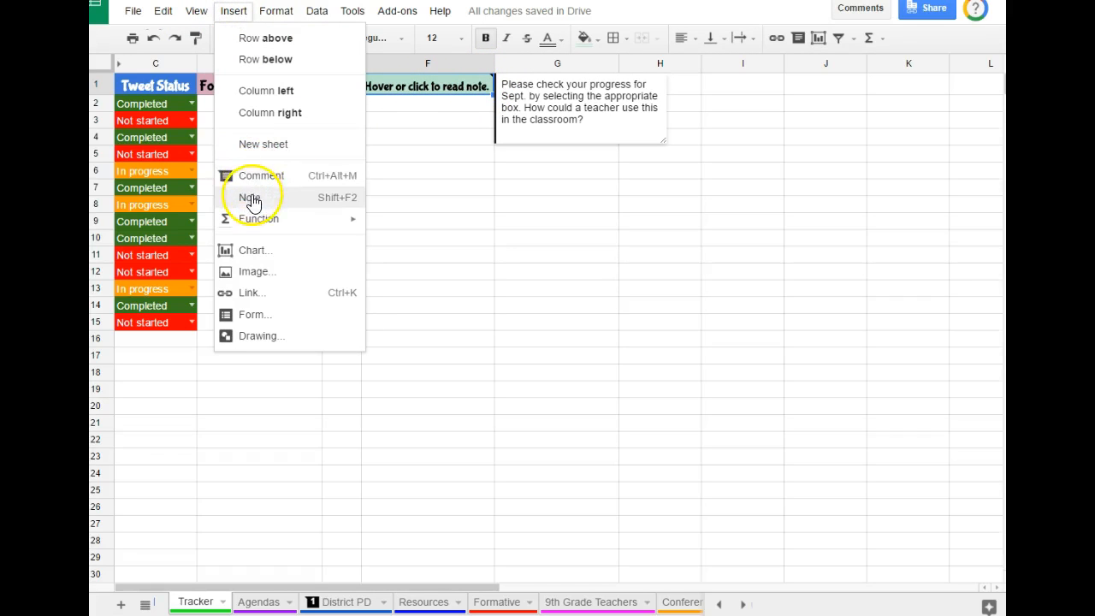
click(443, 109)
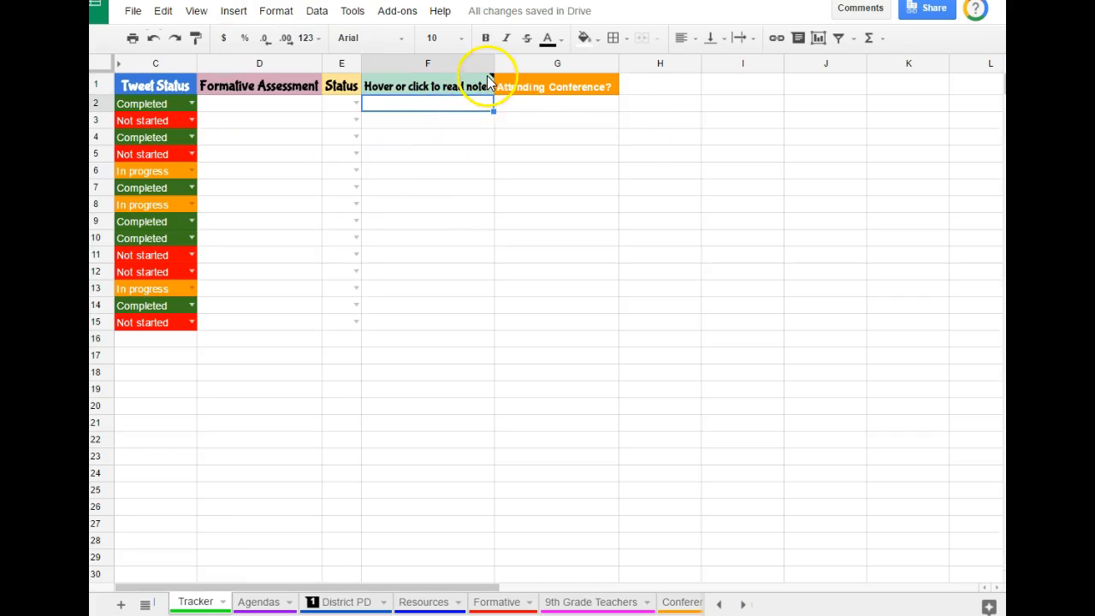
mouse_move(491, 79)
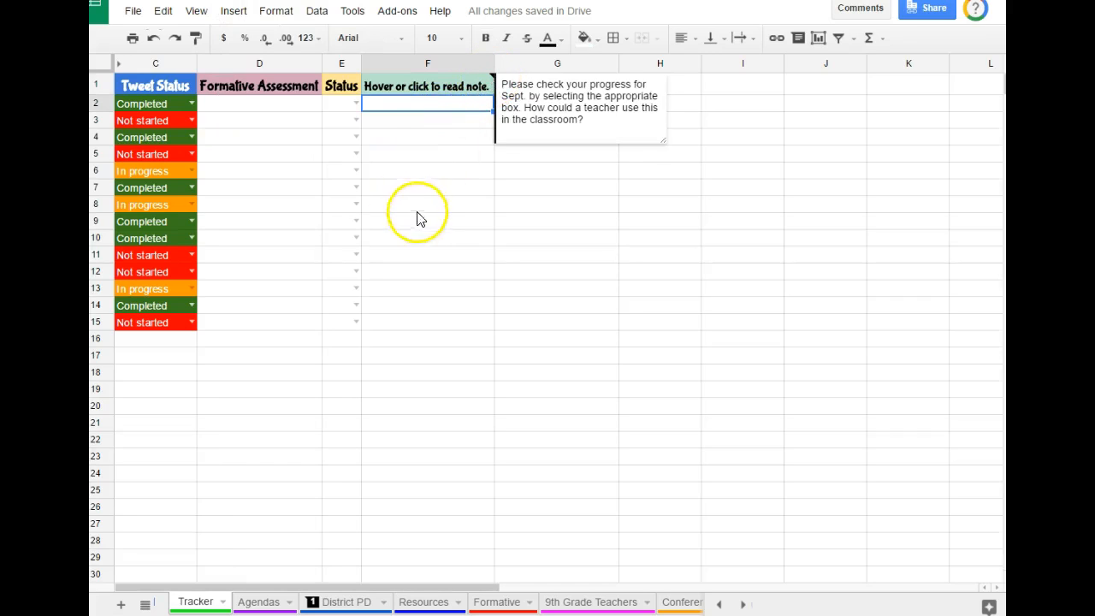
click(415, 152)
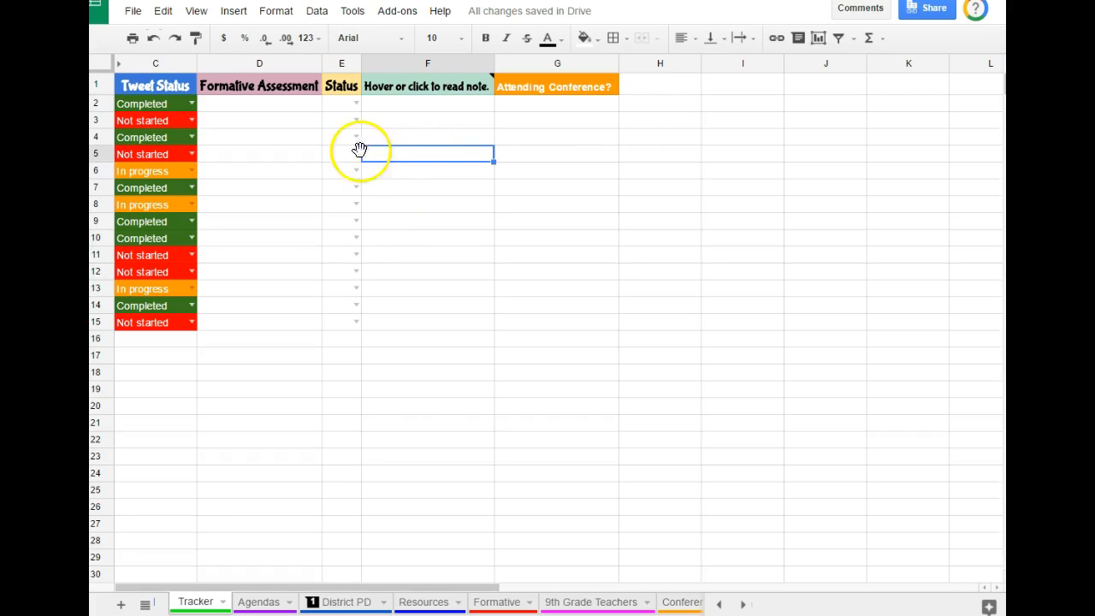
Add data validation to G2:G15 using a list of items with the choices YES, NO
click(573, 109)
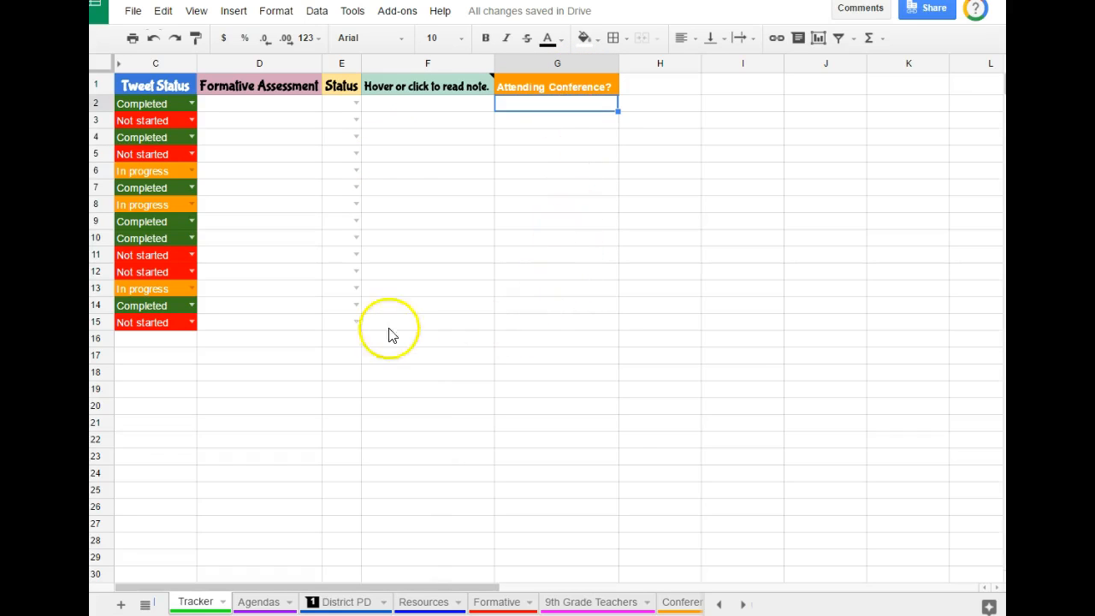
shift+click(562, 327)
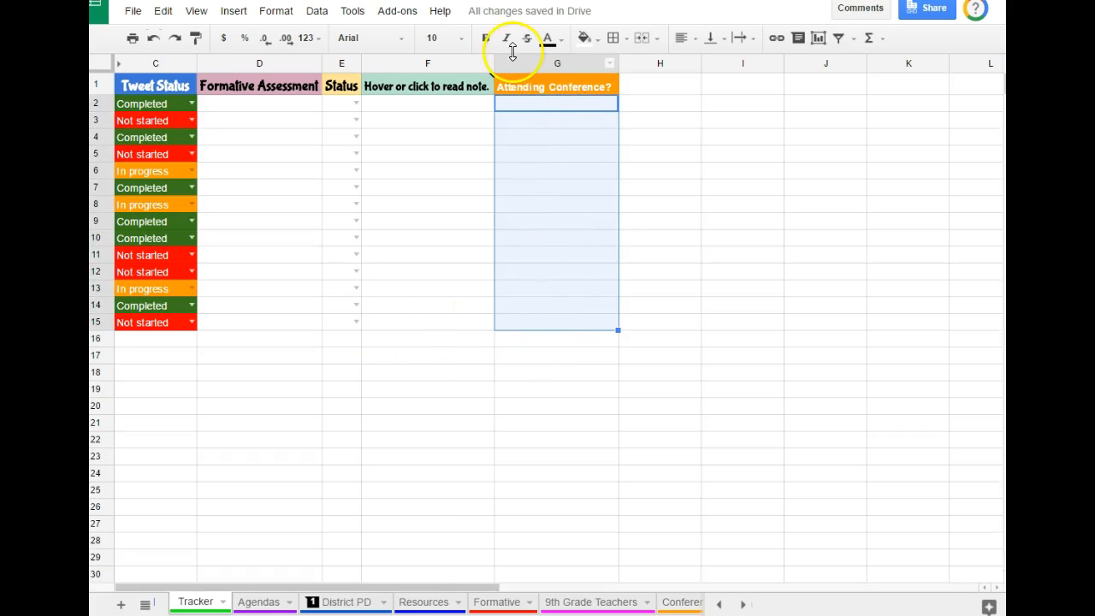
click(316, 11)
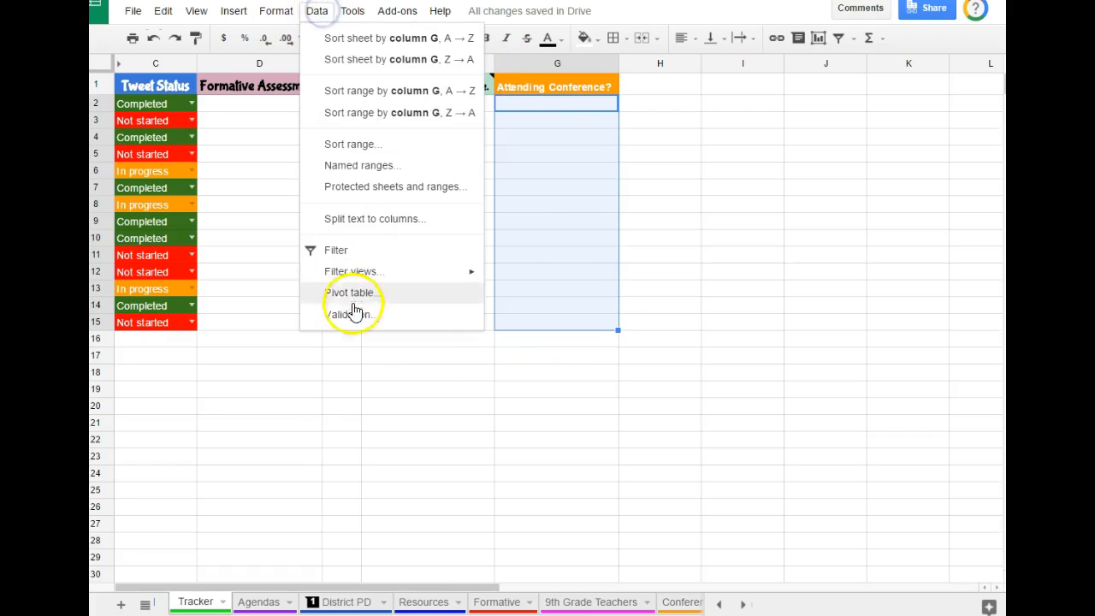
click(348, 315)
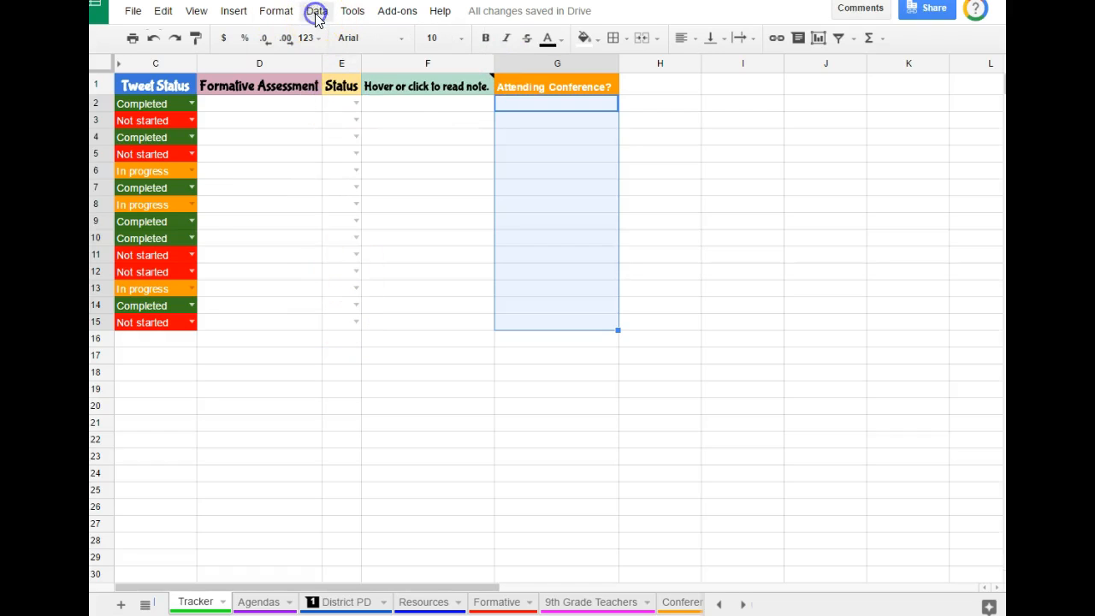
click(315, 13)
click(338, 317)
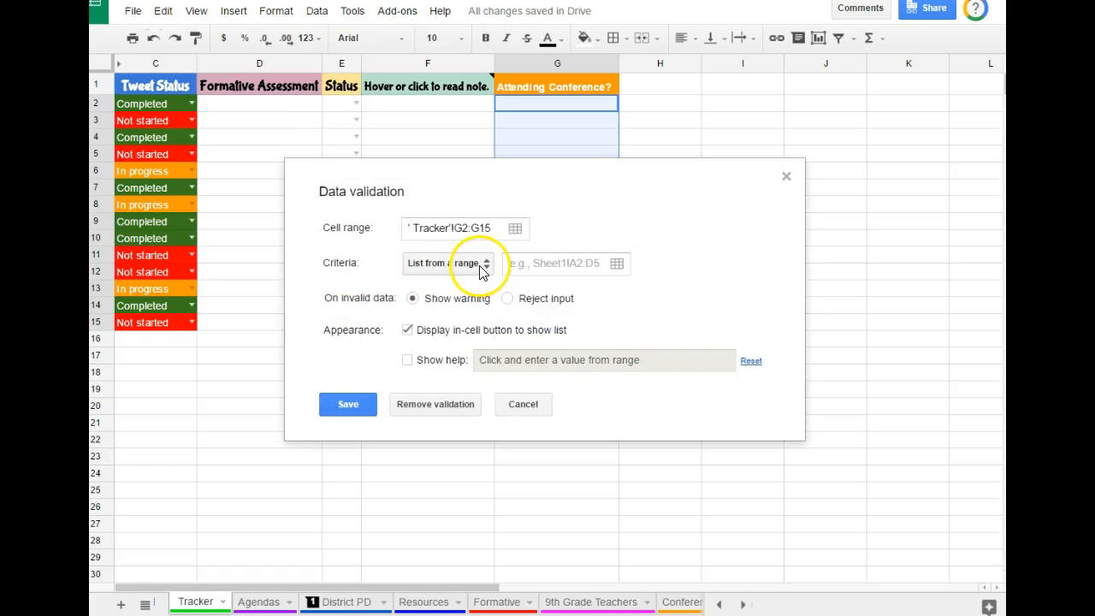
click(484, 267)
click(464, 288)
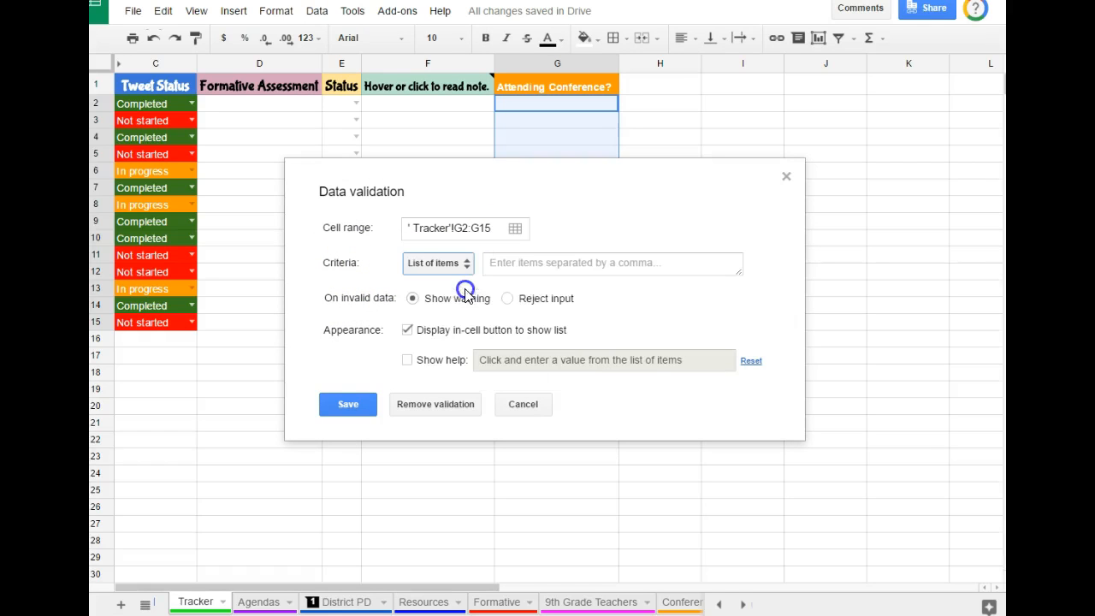
click(519, 264)
text(YES, NO)
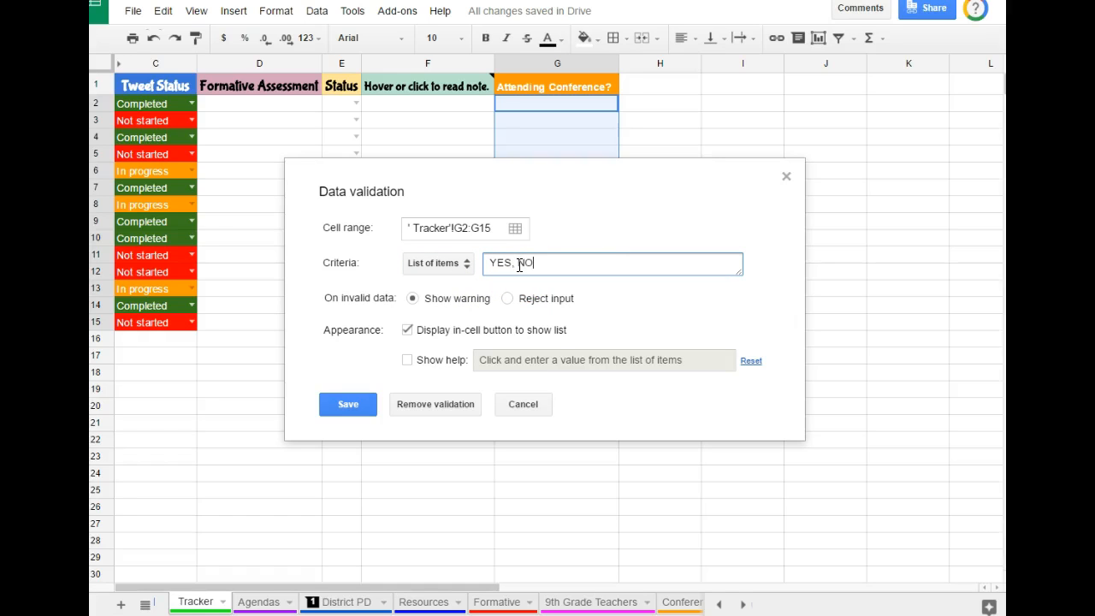
click(359, 402)
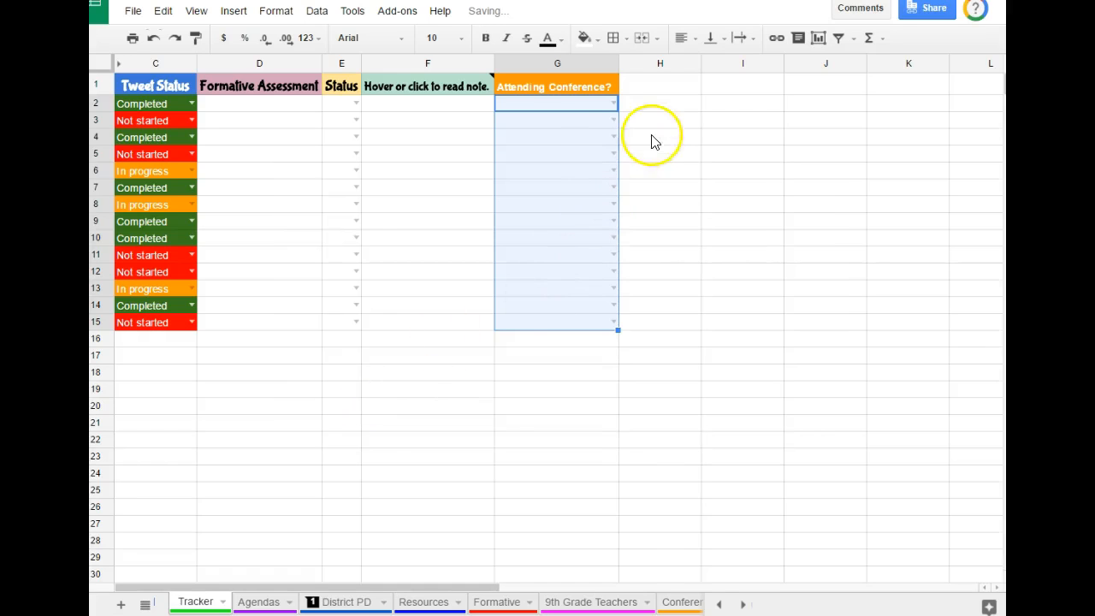
Check the dropdown choices in cell G2 without choosing one
click(616, 107)
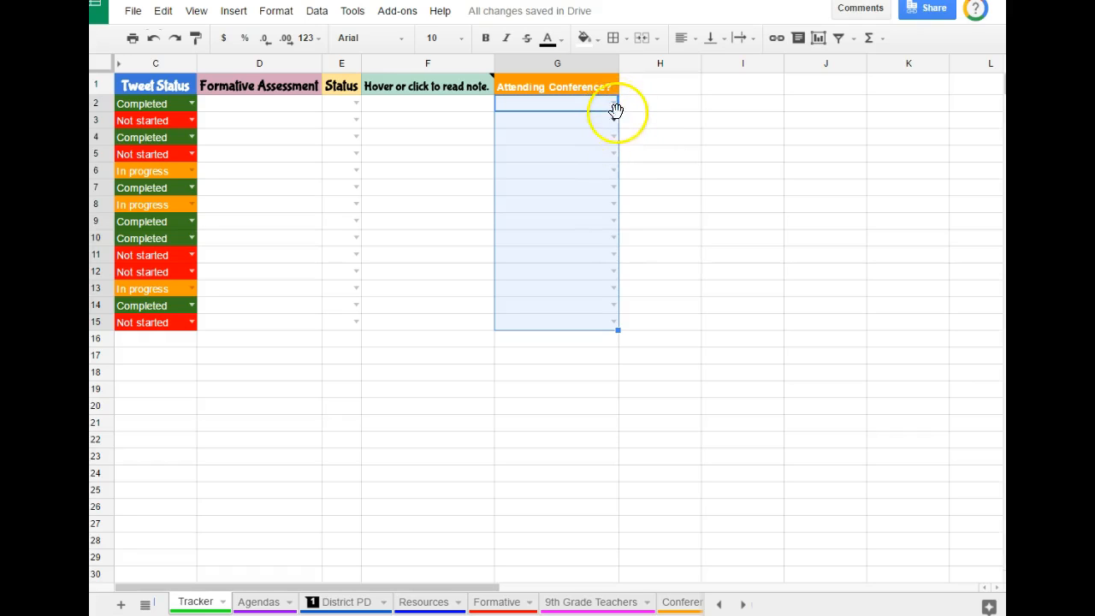
click(613, 107)
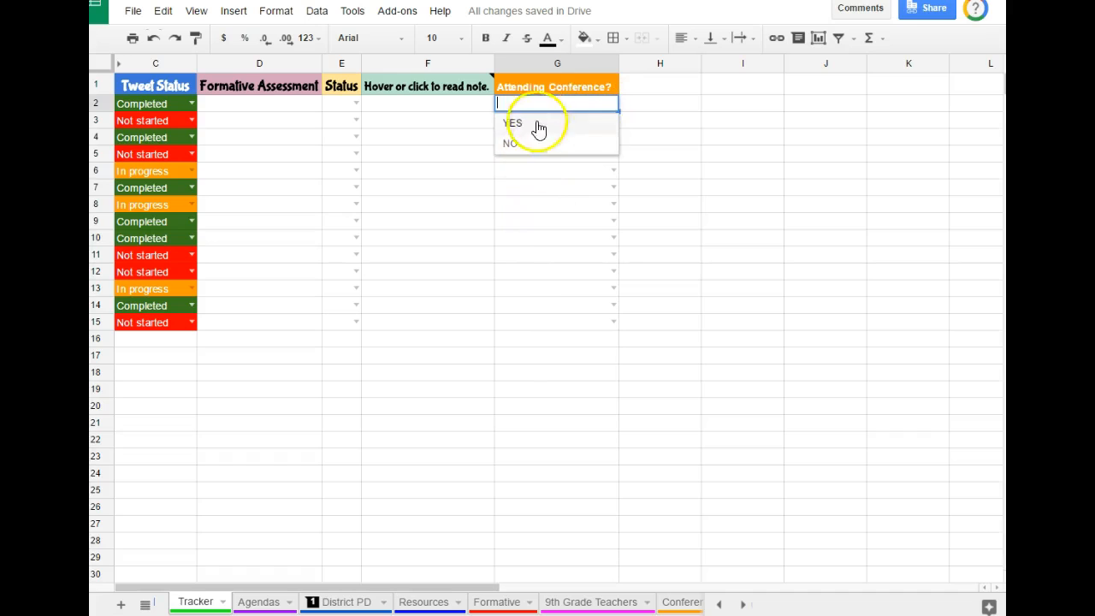
click(539, 294)
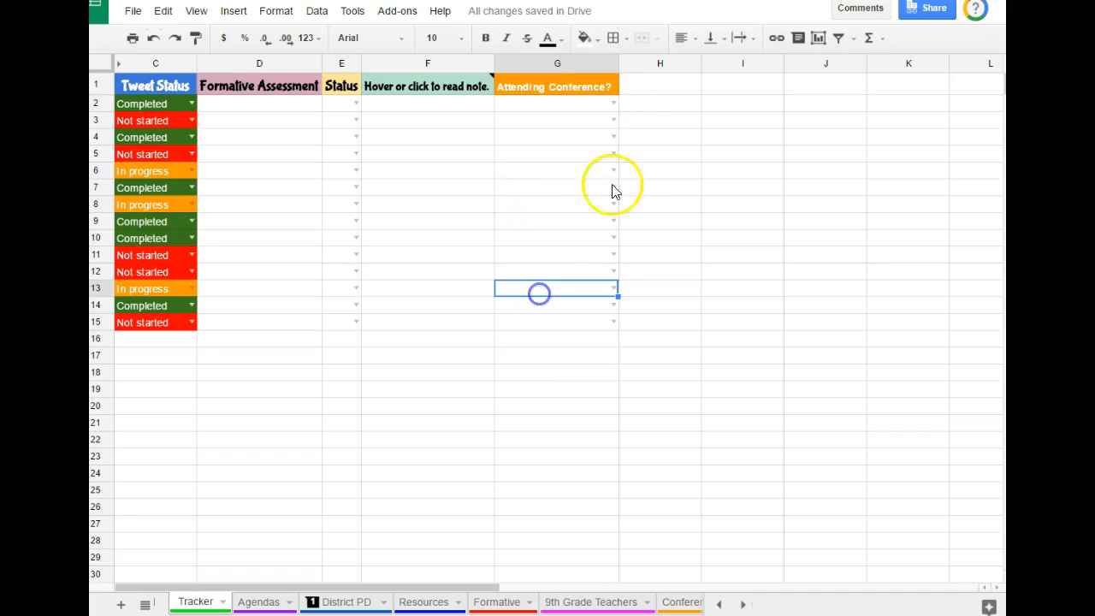
Create a conditional formatting rule for G2:G15 with the condition Text contains "YES"
click(561, 107)
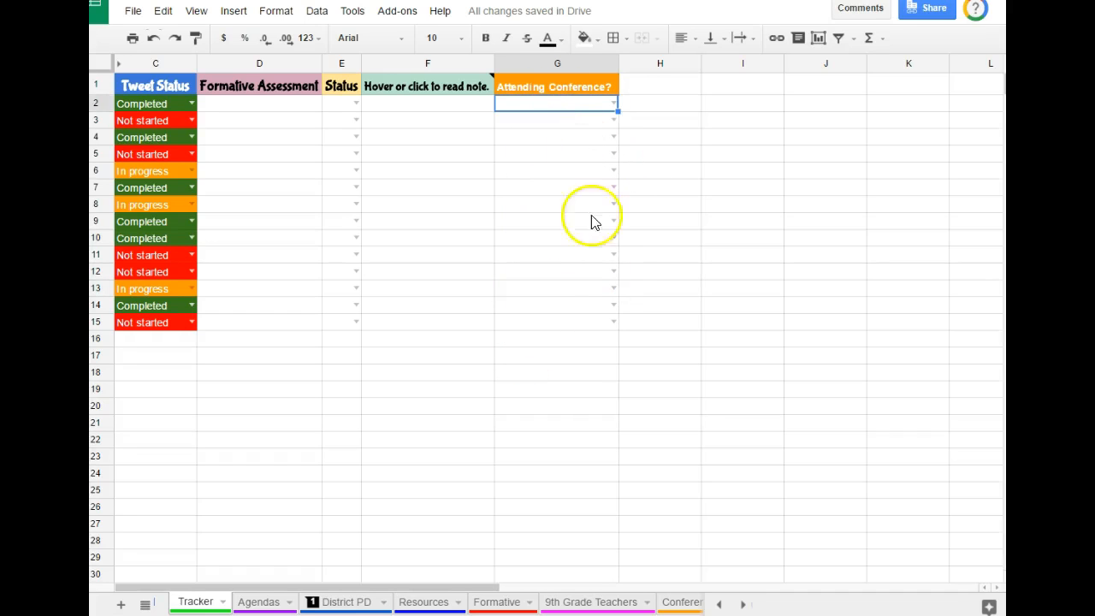
shift+click(602, 323)
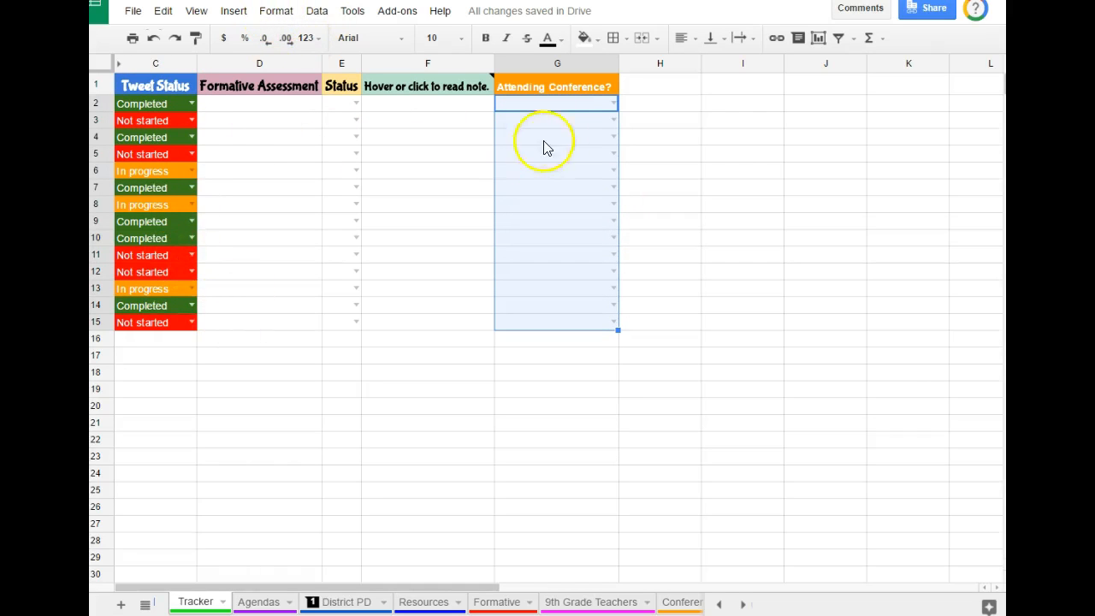
click(276, 12)
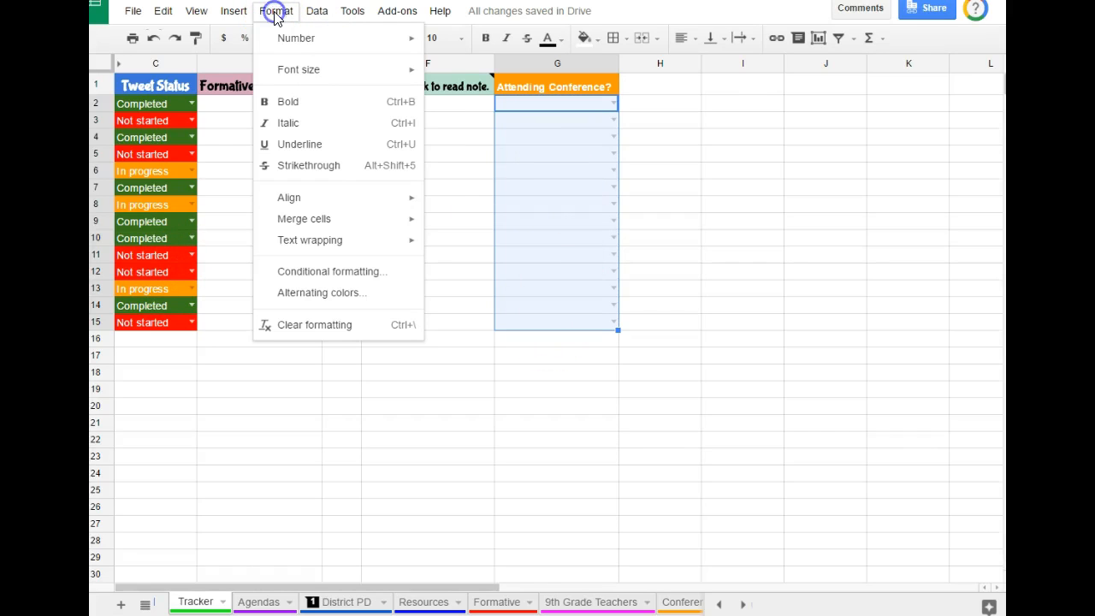
click(336, 272)
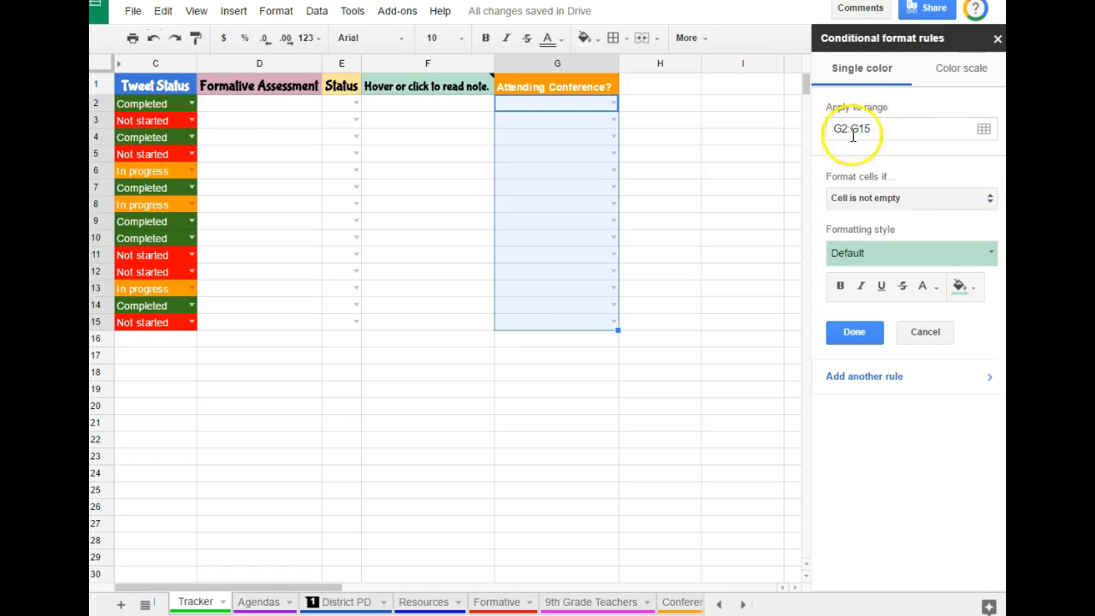
click(967, 202)
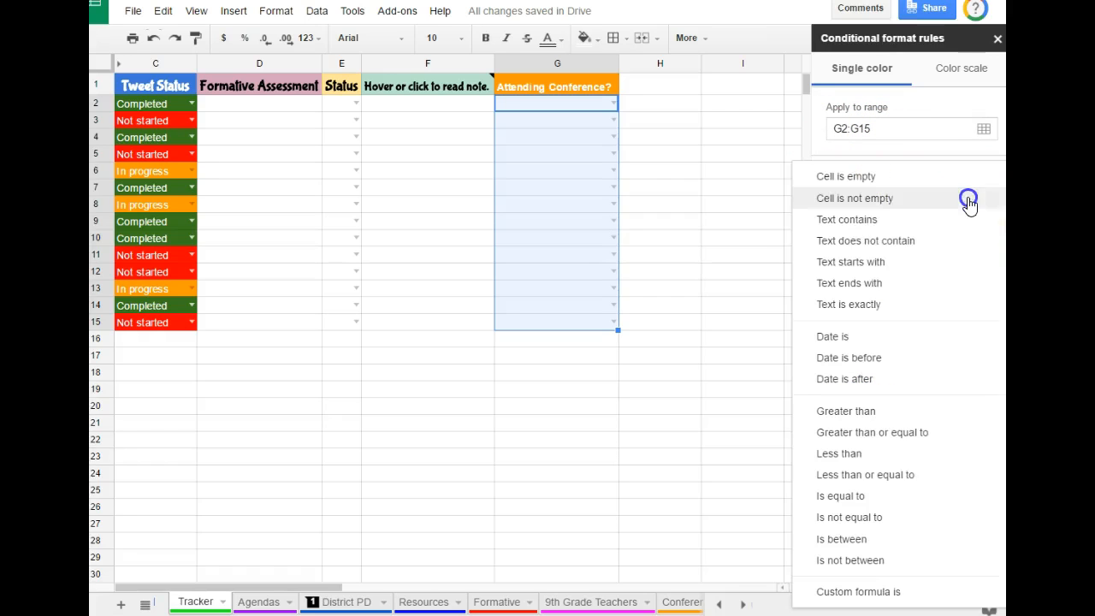
click(886, 228)
click(873, 232)
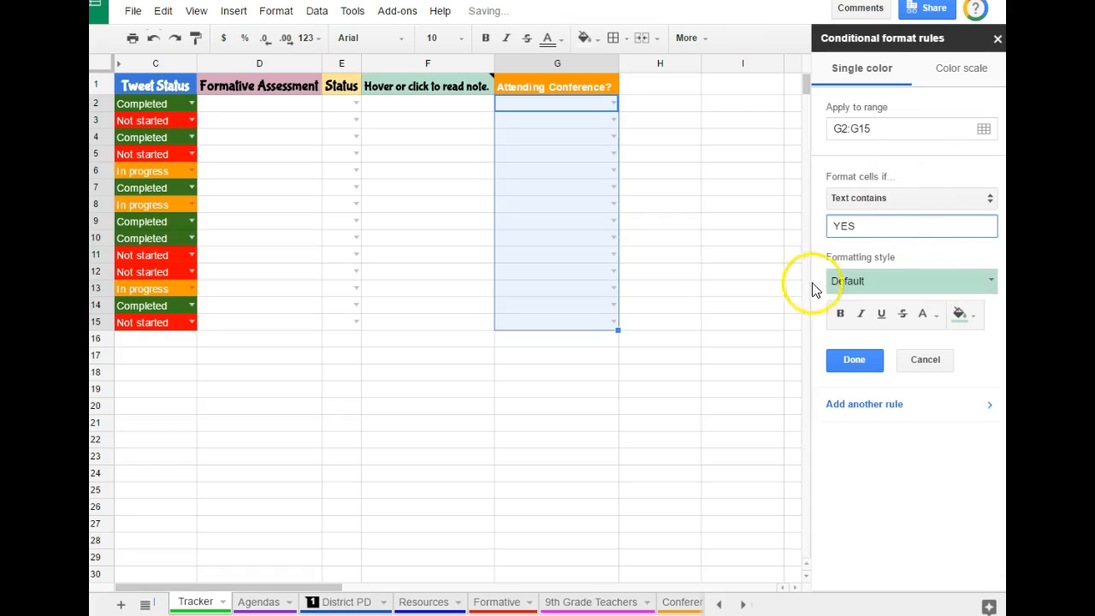
Give the YES rule a green fill and bold text, and save the rule
click(967, 319)
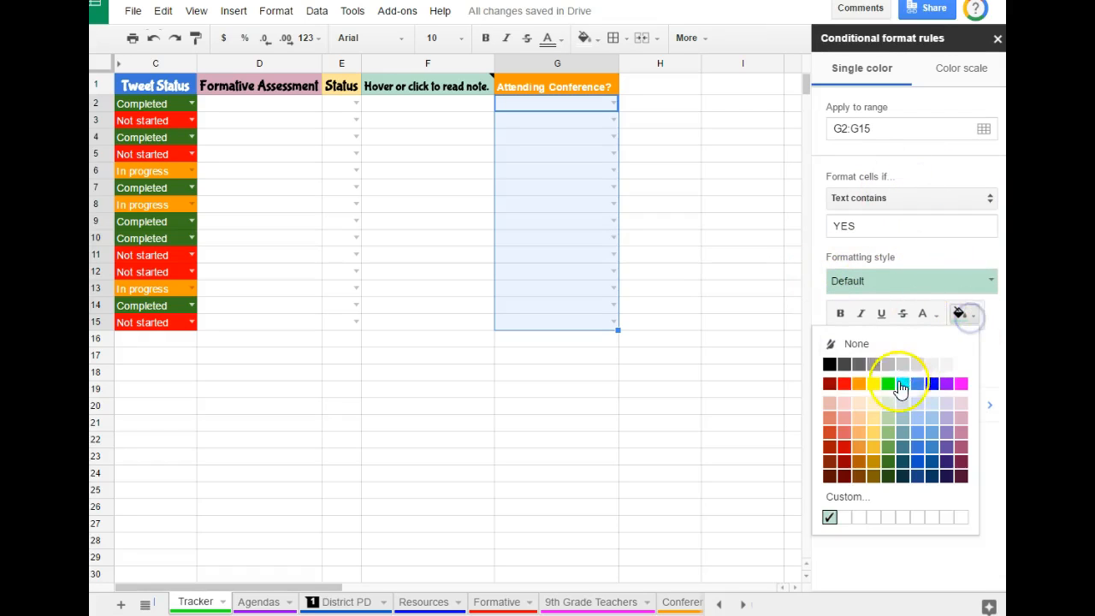
click(888, 384)
click(842, 313)
click(847, 285)
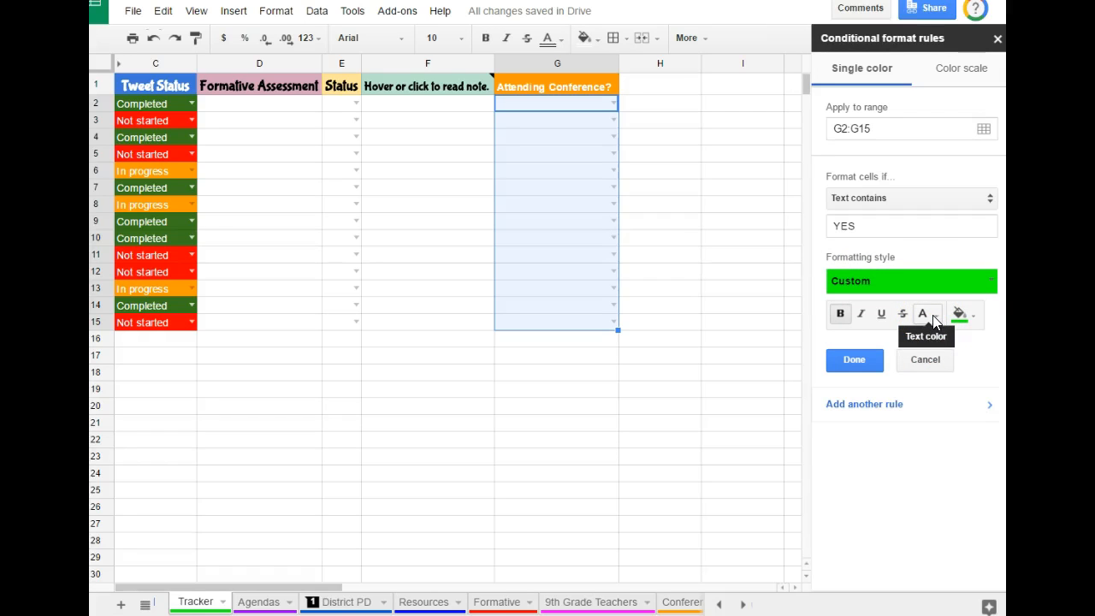
click(862, 363)
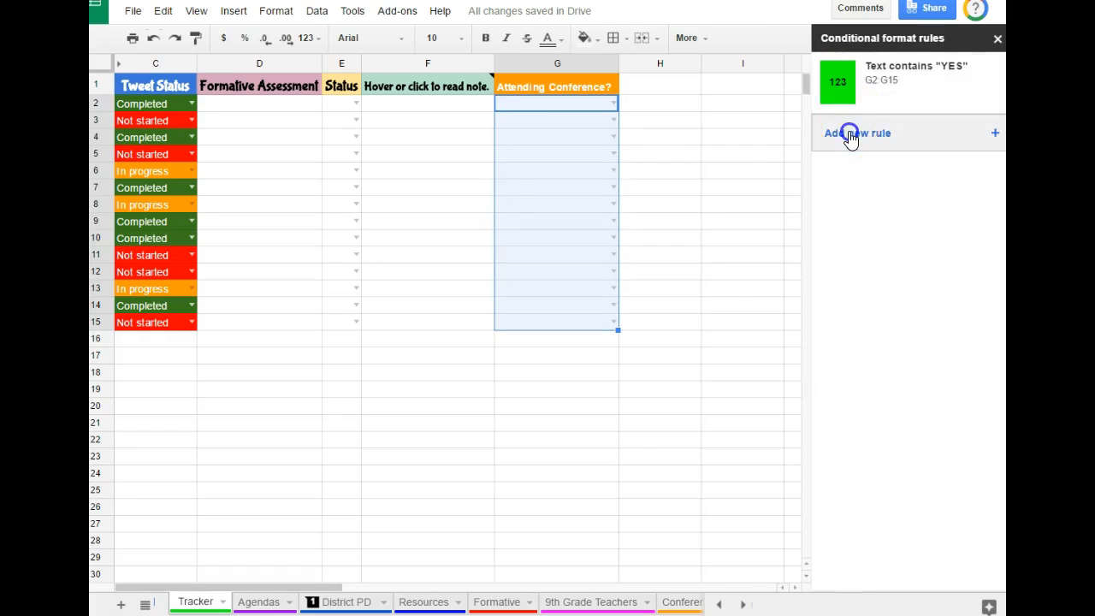
Add a second conditional formatting rule for G2:G15 with the condition Text contains "NO"
click(849, 136)
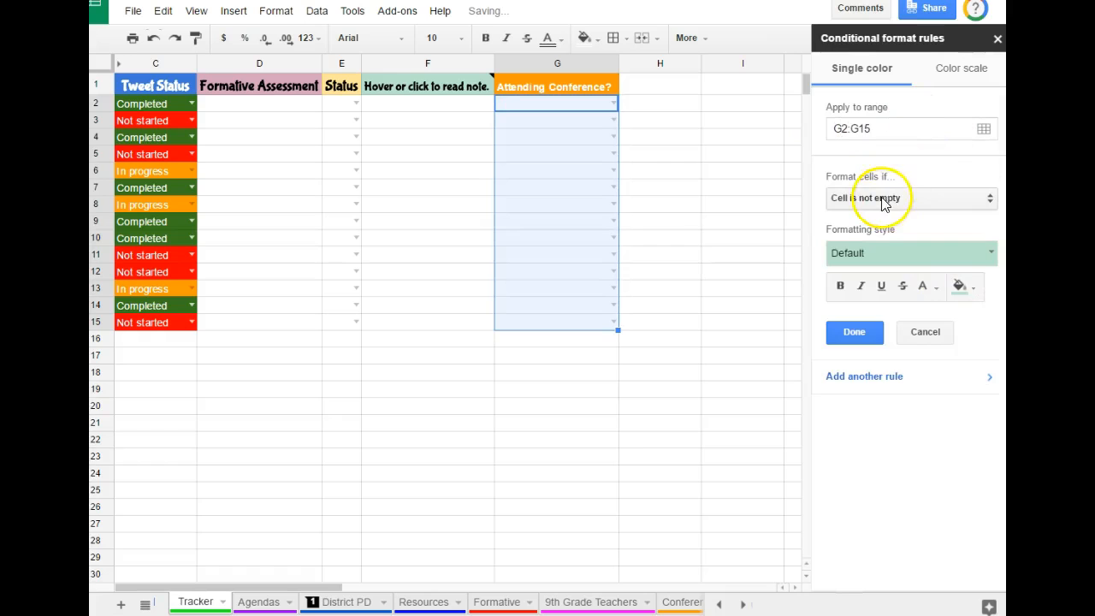
click(988, 204)
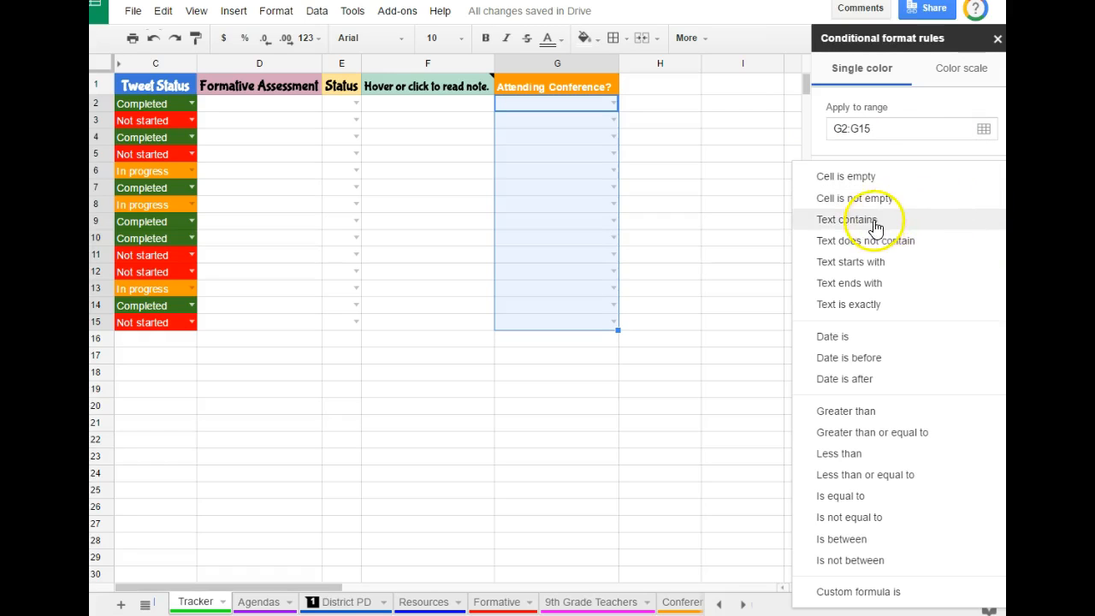
click(874, 217)
click(874, 225)
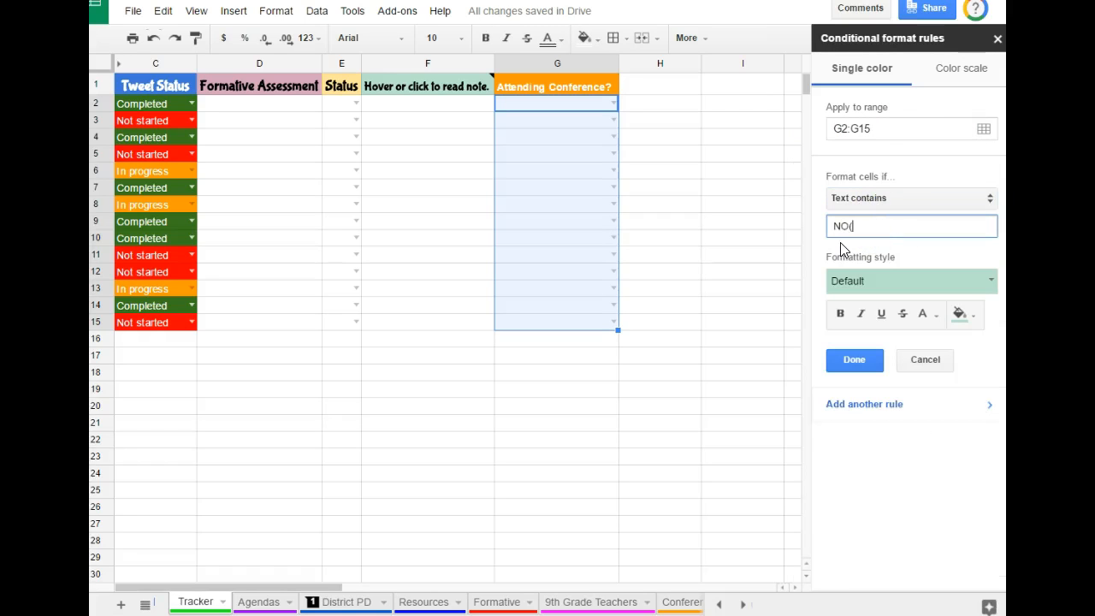
Give the NO rule a red fill with bold white text, save it, and close the conditional formatting rules
click(962, 315)
click(844, 385)
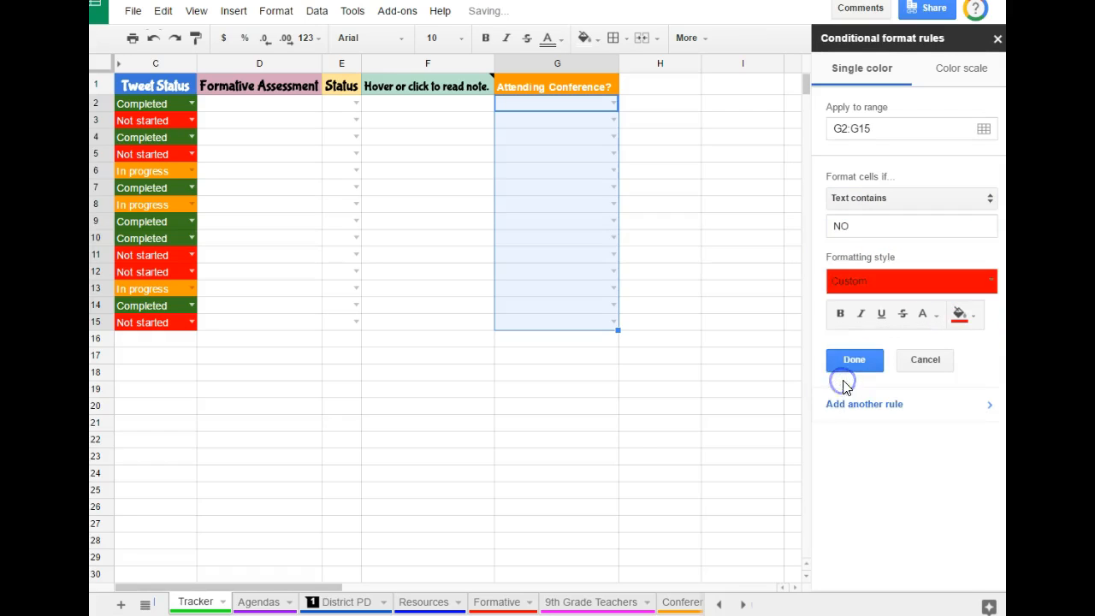
click(841, 315)
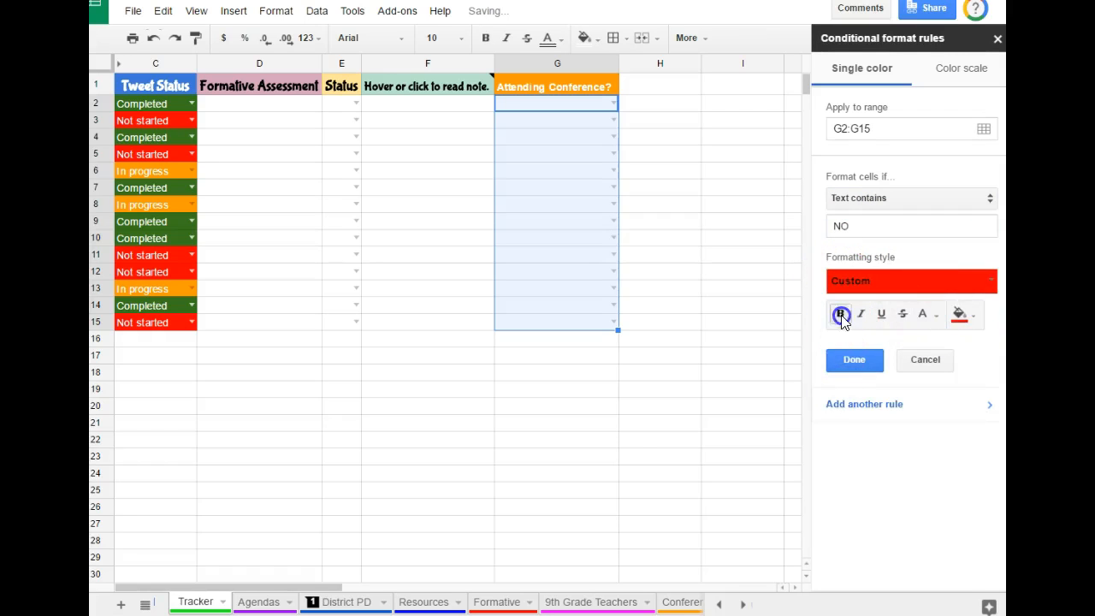
click(923, 313)
click(924, 367)
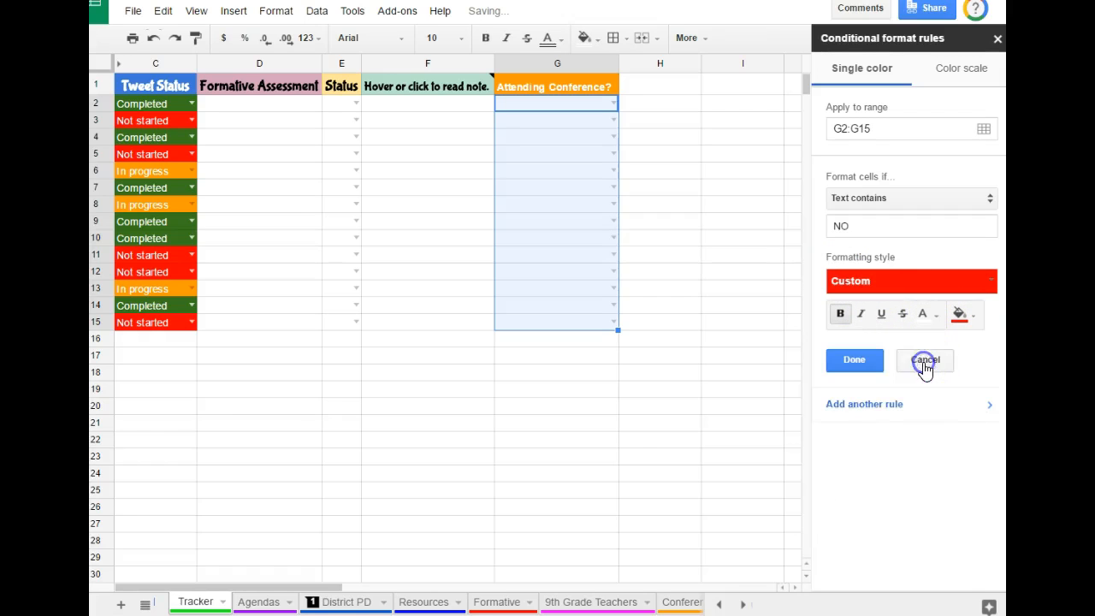
click(858, 367)
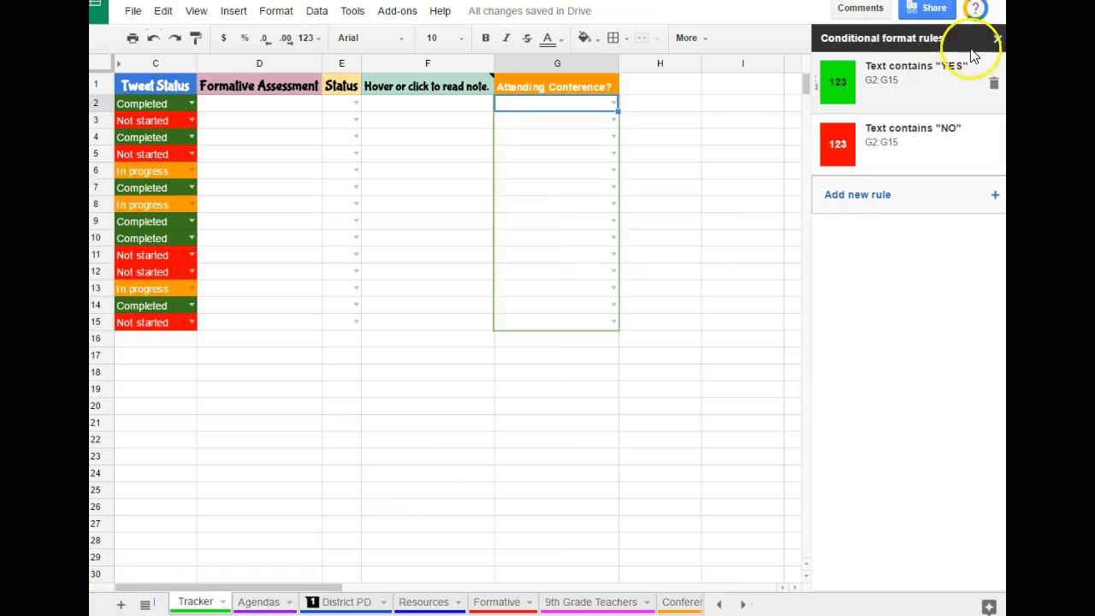
click(998, 39)
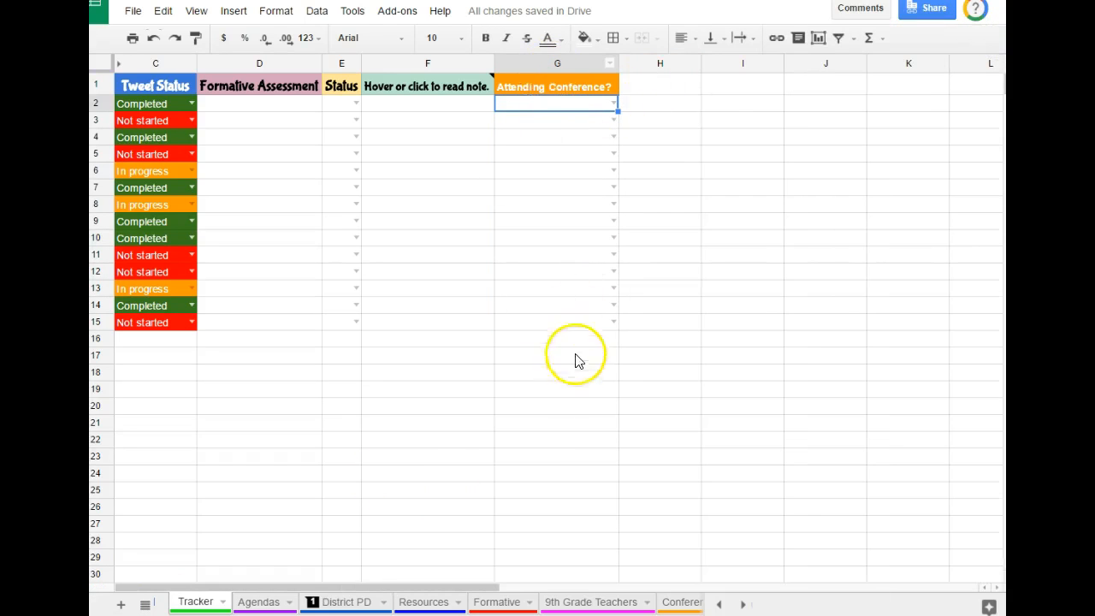
Choose YES for cell G2 and NO for cell G3 from their dropdown lists
click(613, 103)
click(536, 125)
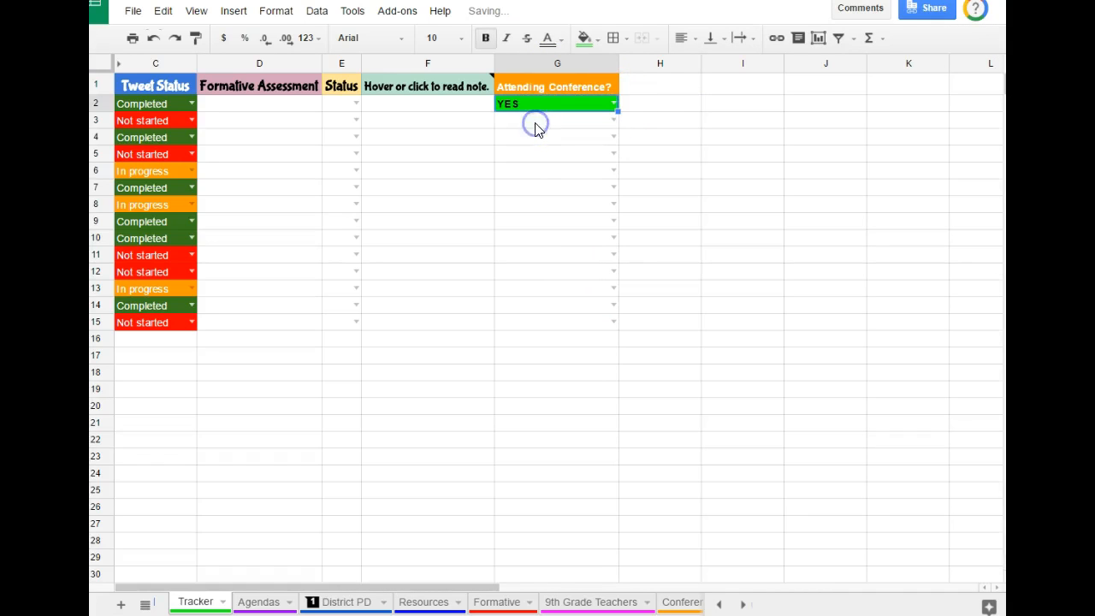
click(613, 120)
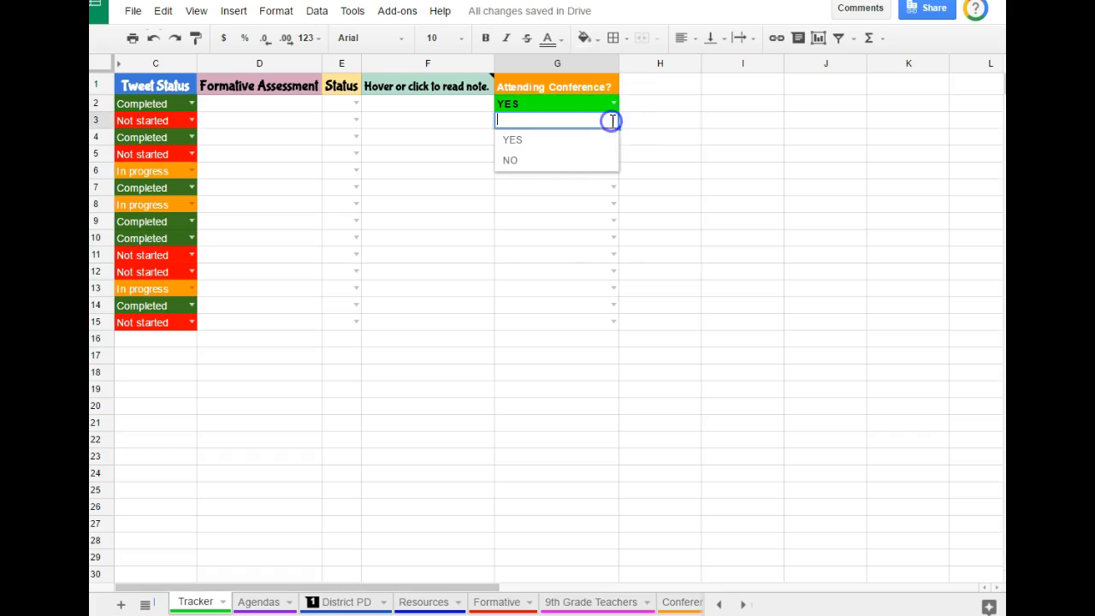
click(556, 161)
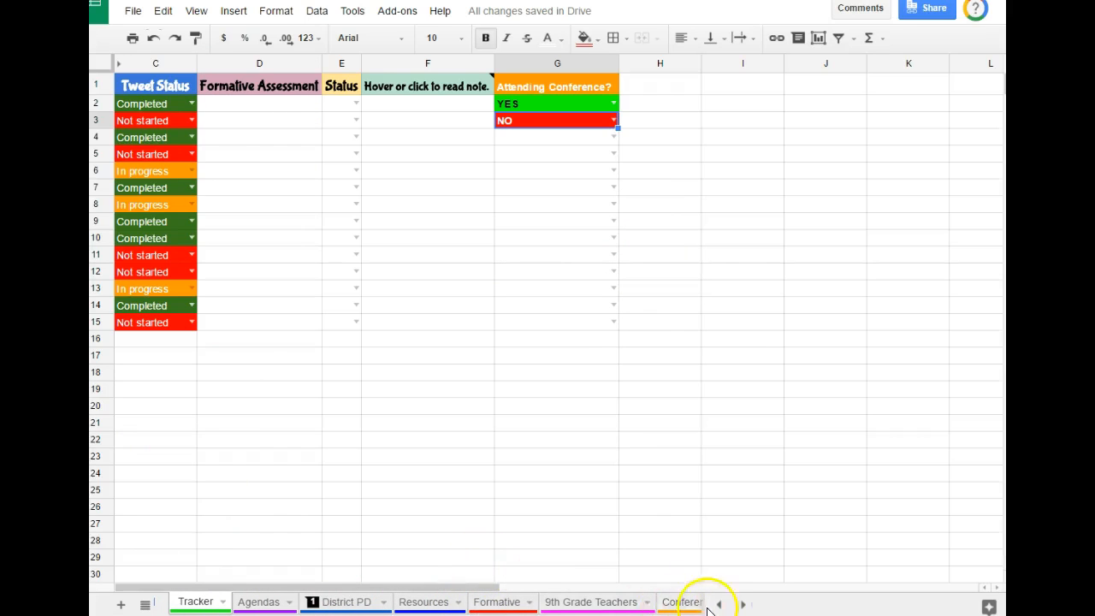
Open the tab color choices for the Tracker sheet
click(222, 603)
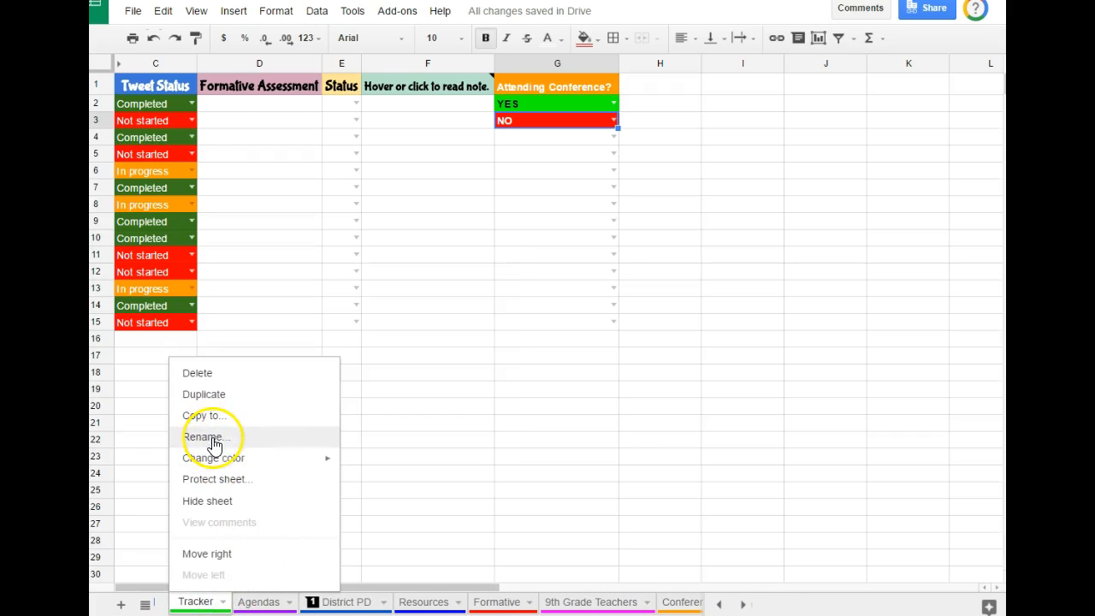
mouse_move(240, 466)
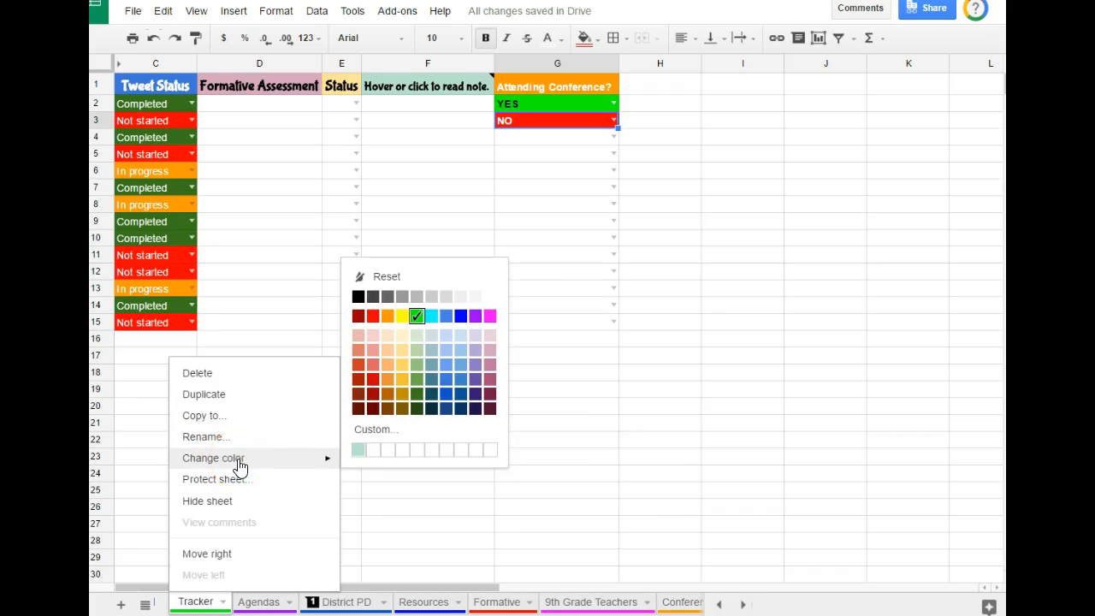